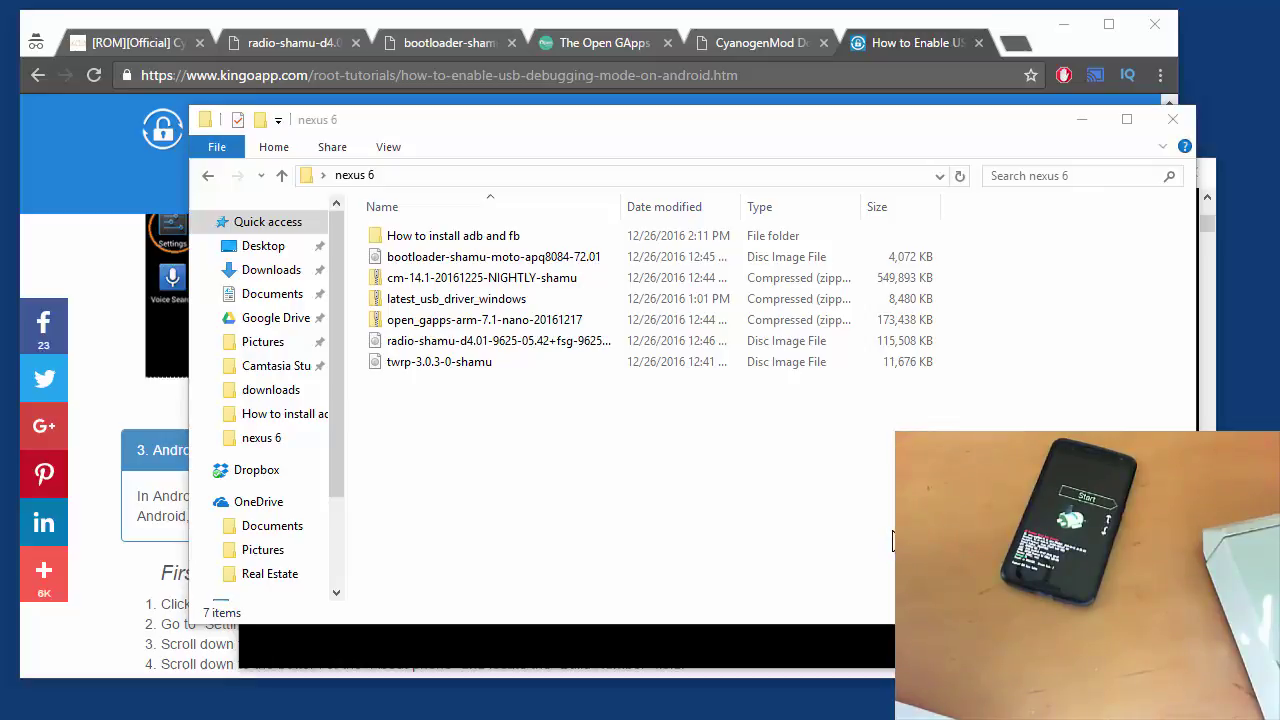
Open the How to install adb and fb folder and look over the bootloader and radio images
click(871, 516)
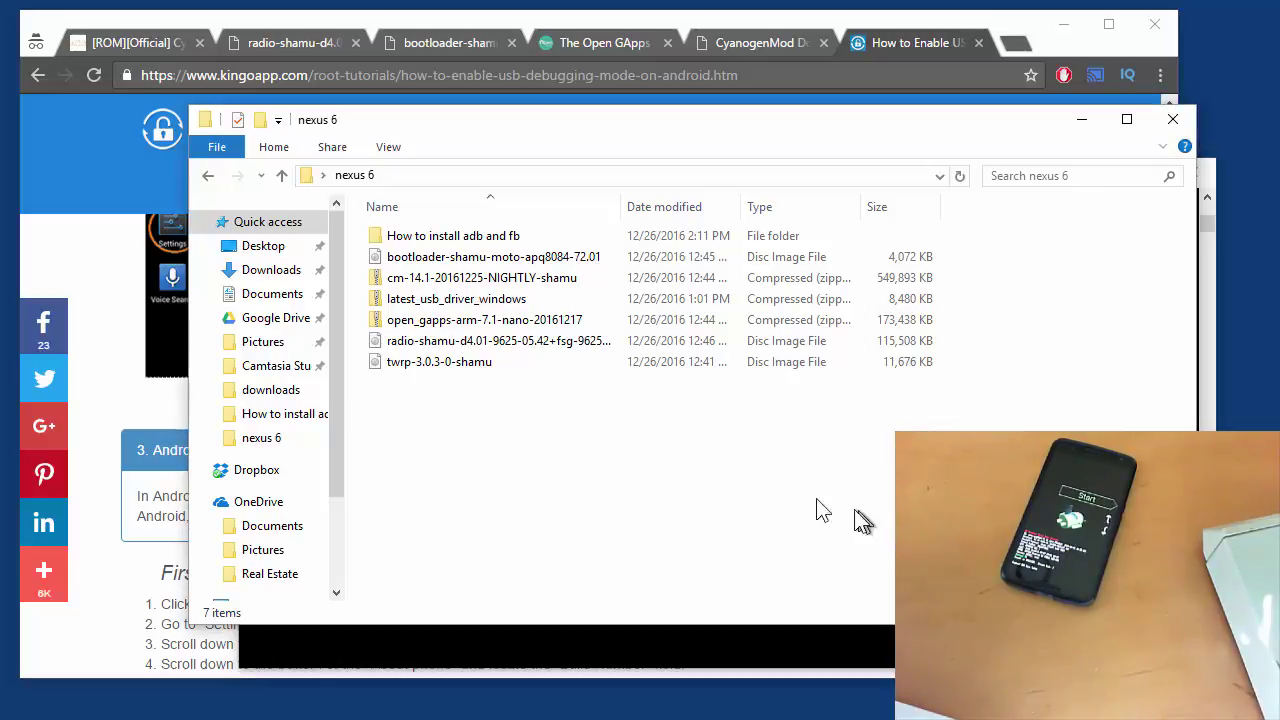
double_click(522, 238)
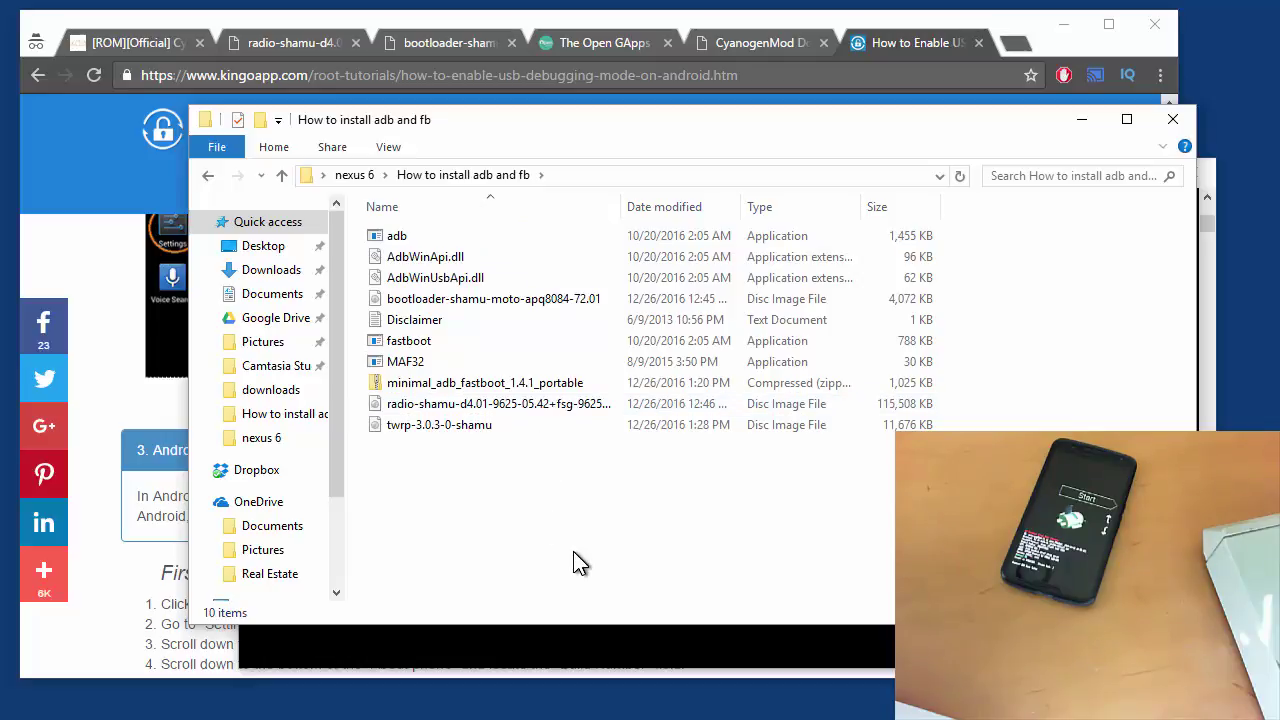
click(208, 175)
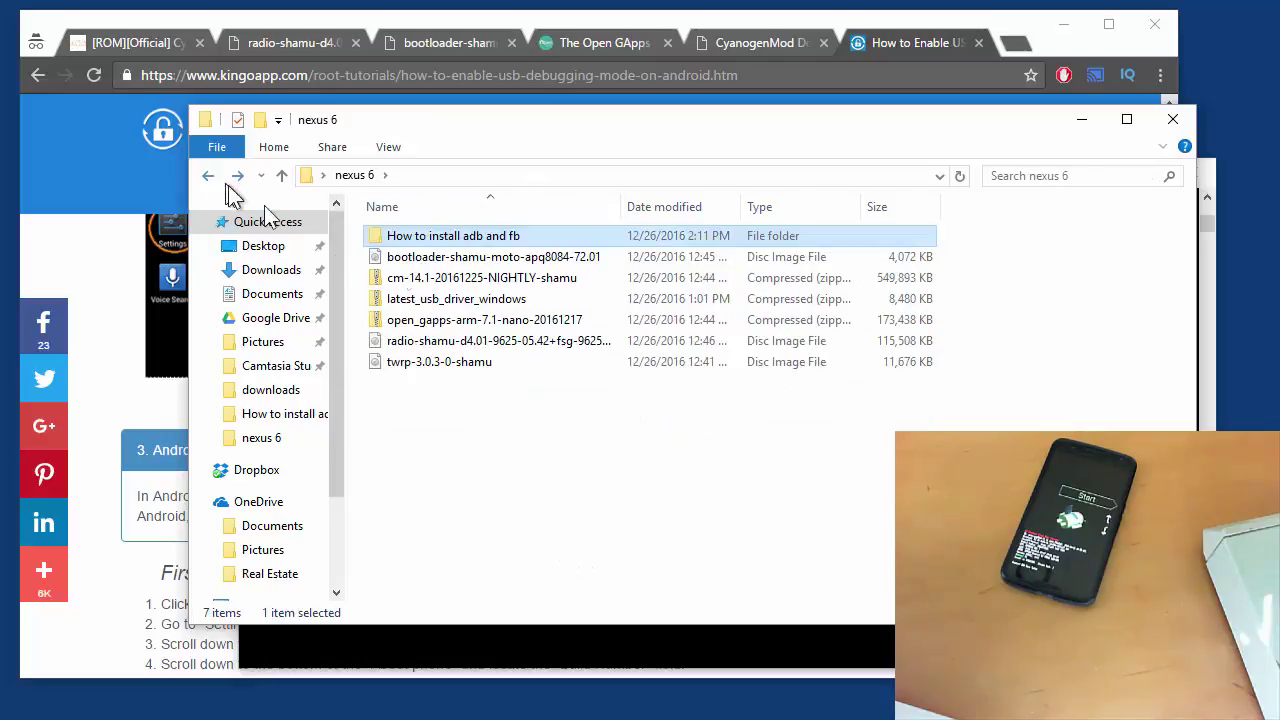
click(483, 343)
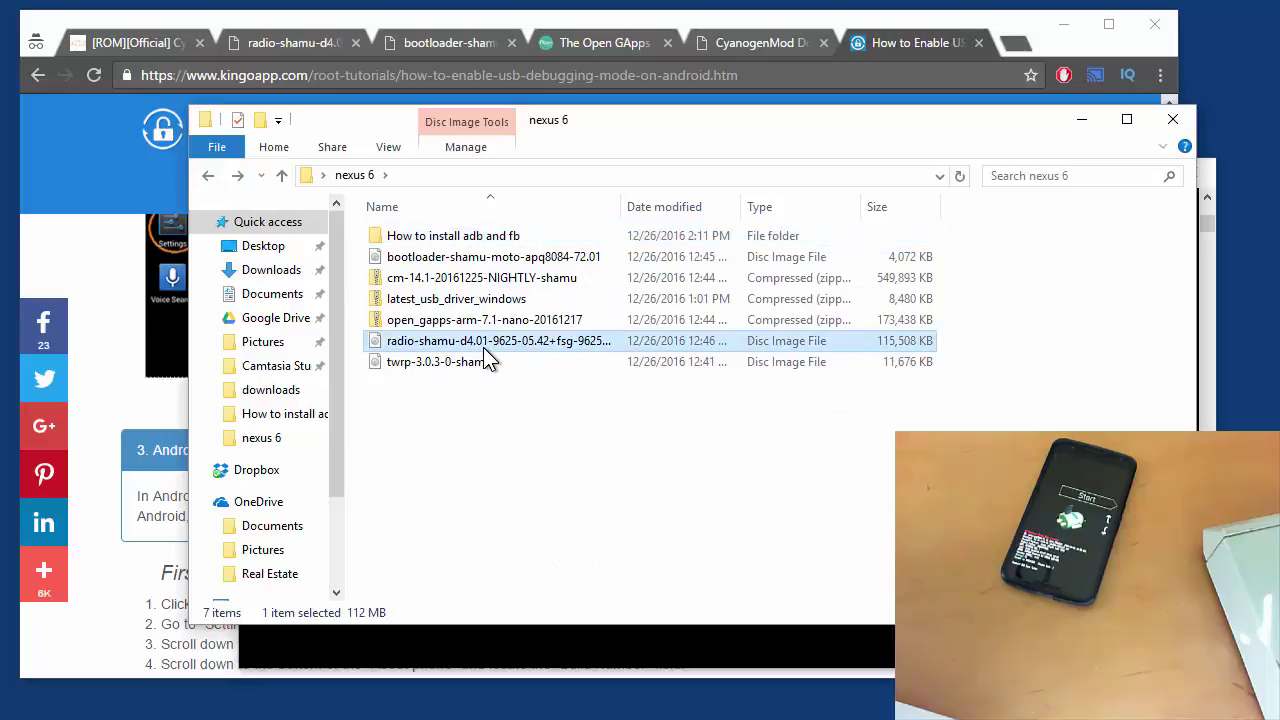
ctrl+click(487, 262)
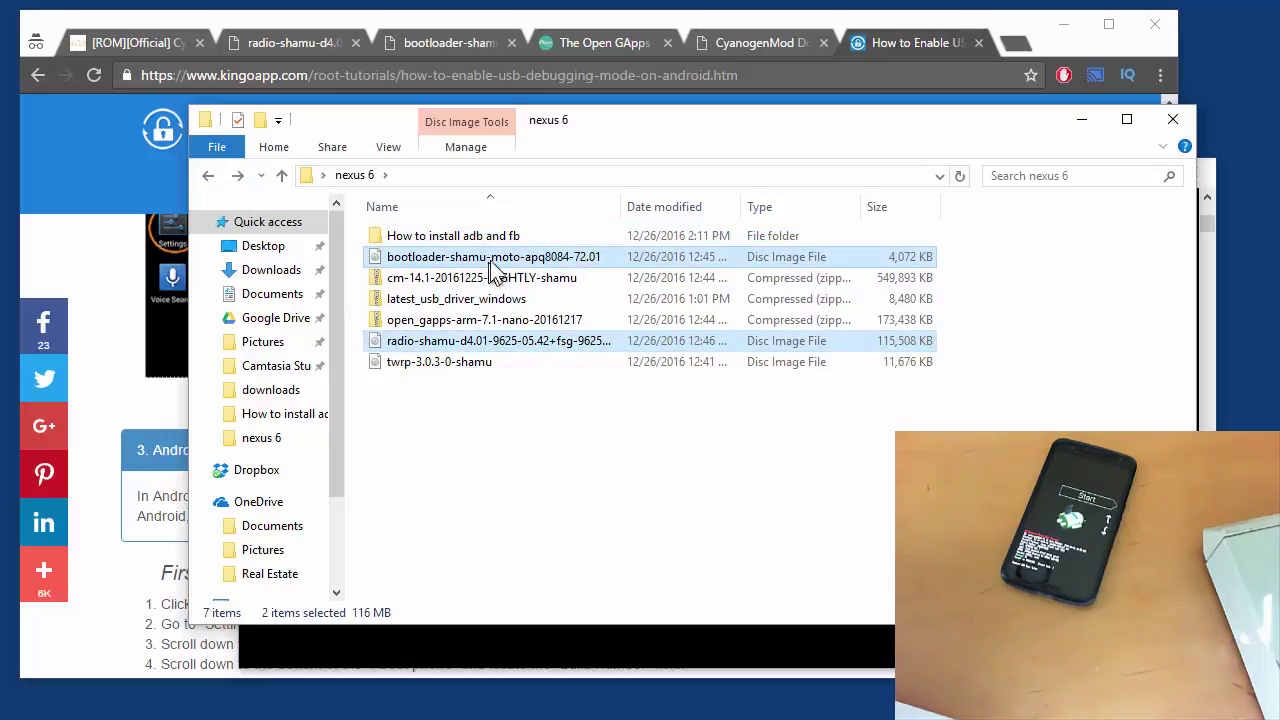
double_click(491, 238)
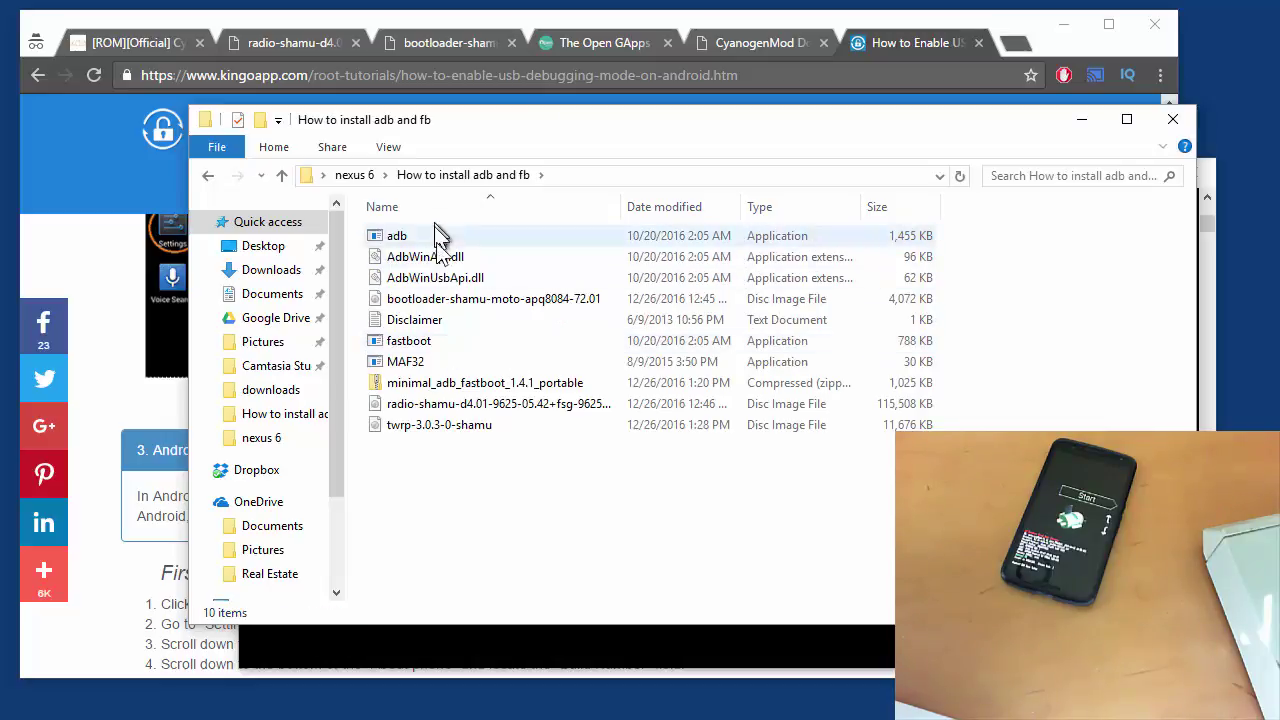
Check the radio-shamu, twrp-3.0.3-0-shamu and bootloader-shamu-moto-apq8084-72.01 images, ending in the command window
click(470, 409)
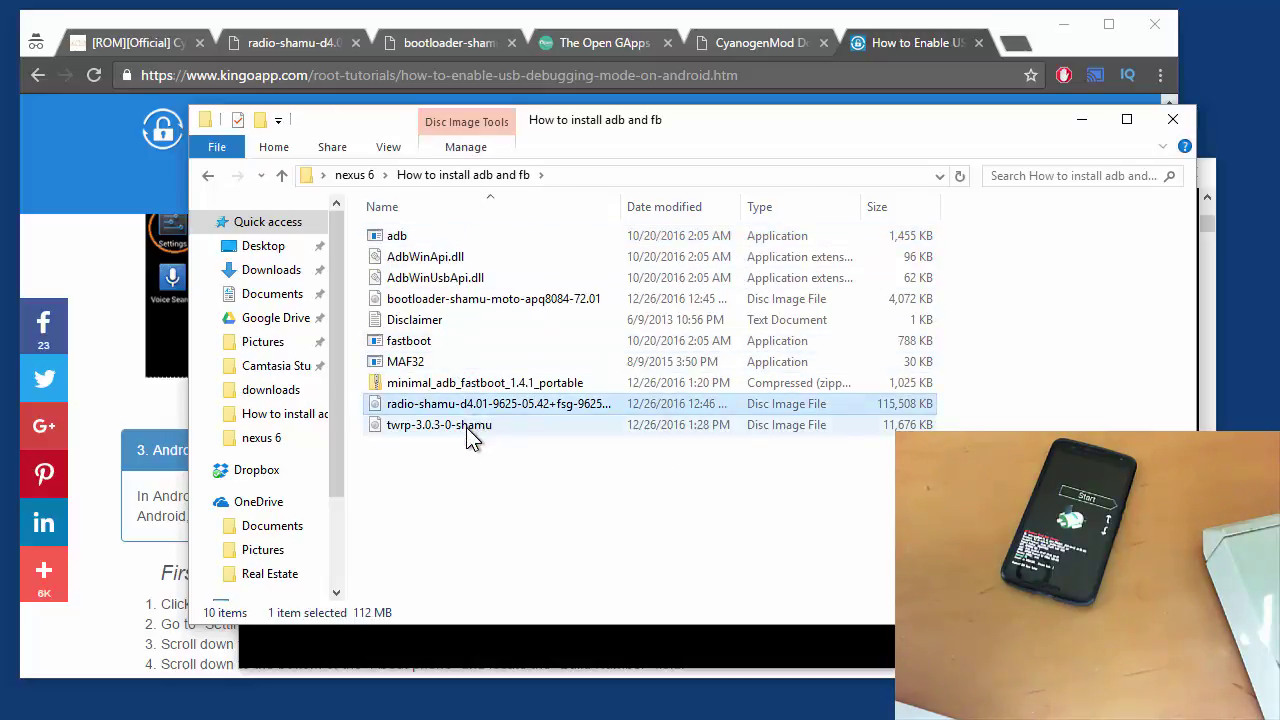
click(484, 481)
click(465, 426)
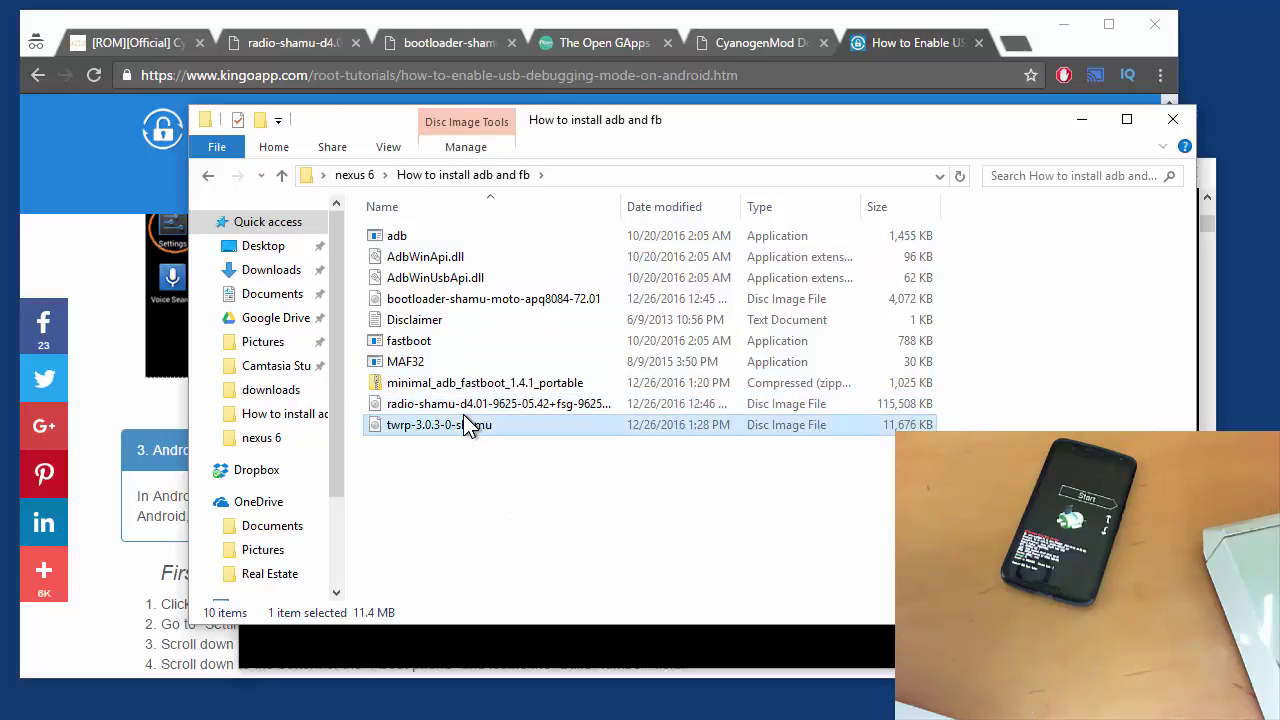
click(463, 403)
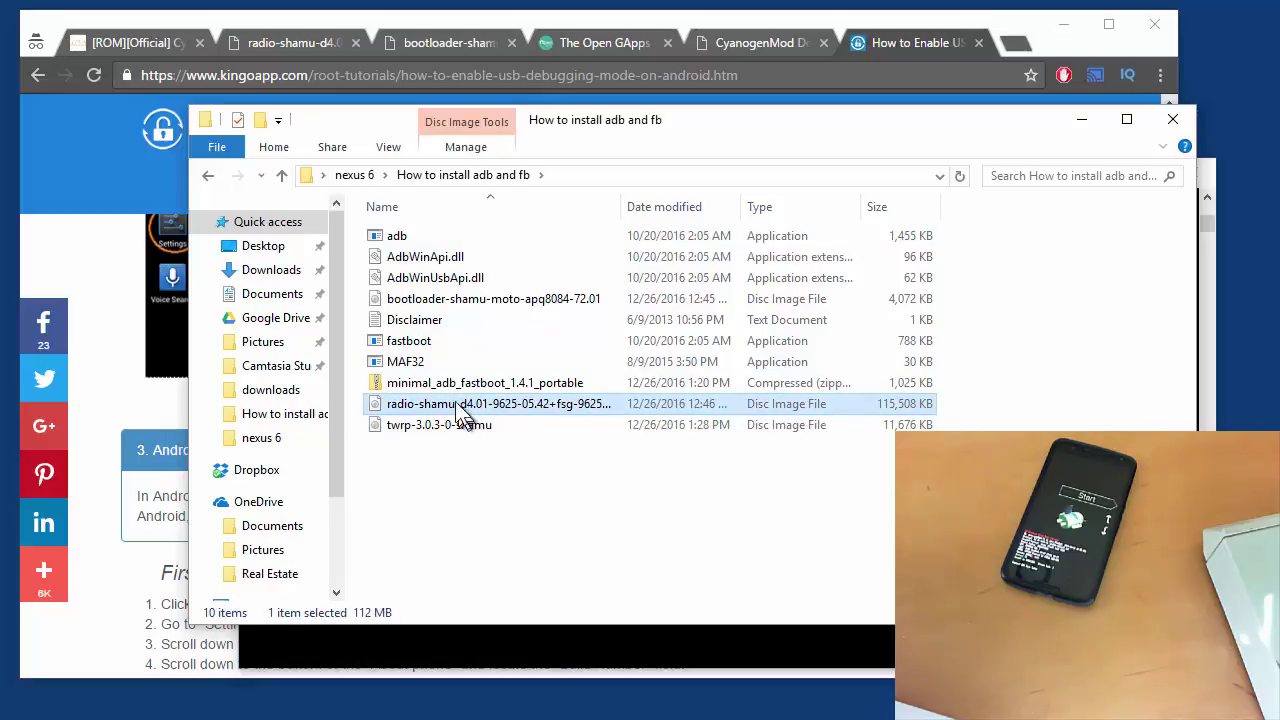
click(455, 298)
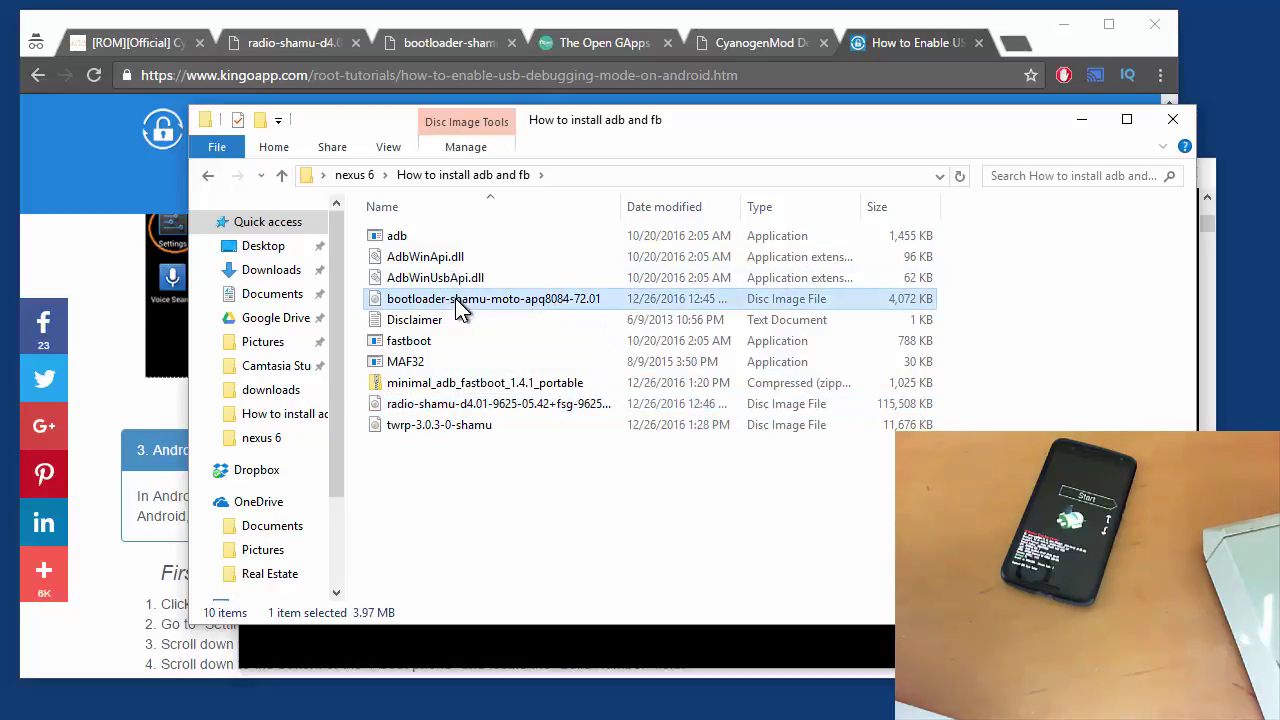
click(478, 637)
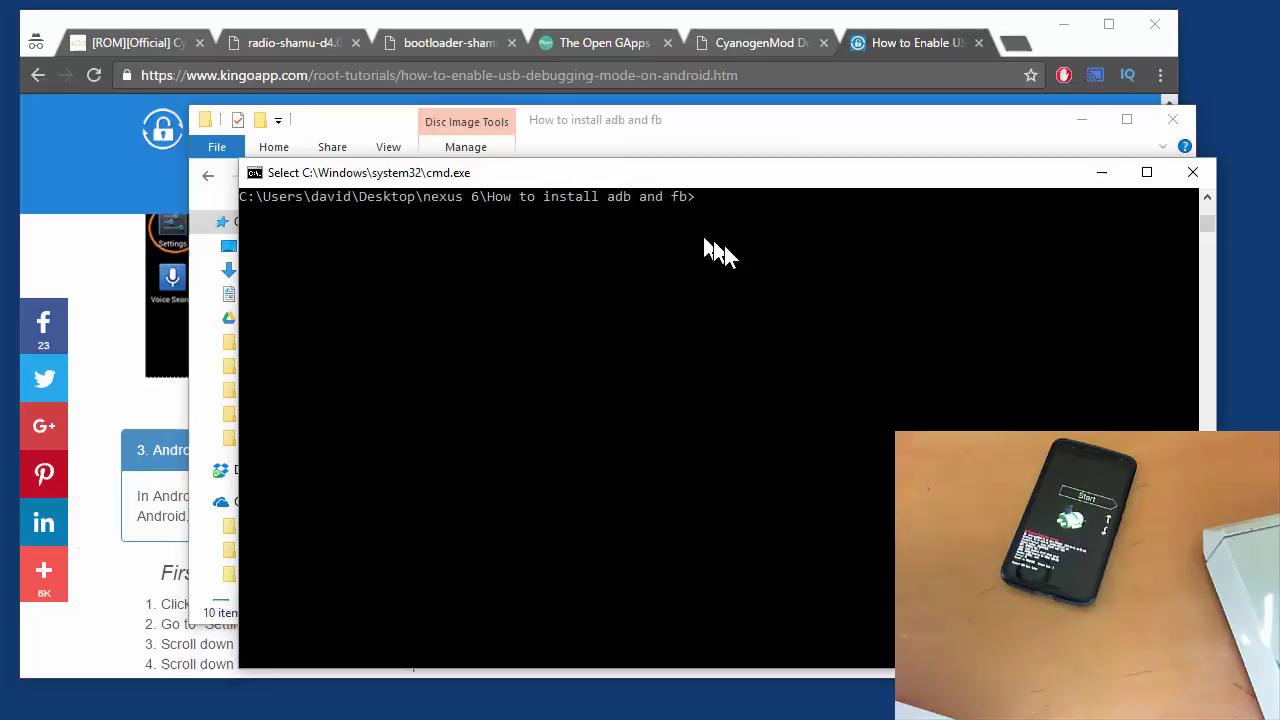
Run fastboot once, close that window, and reopen a command window from the folder's context menu
text(fastboot)
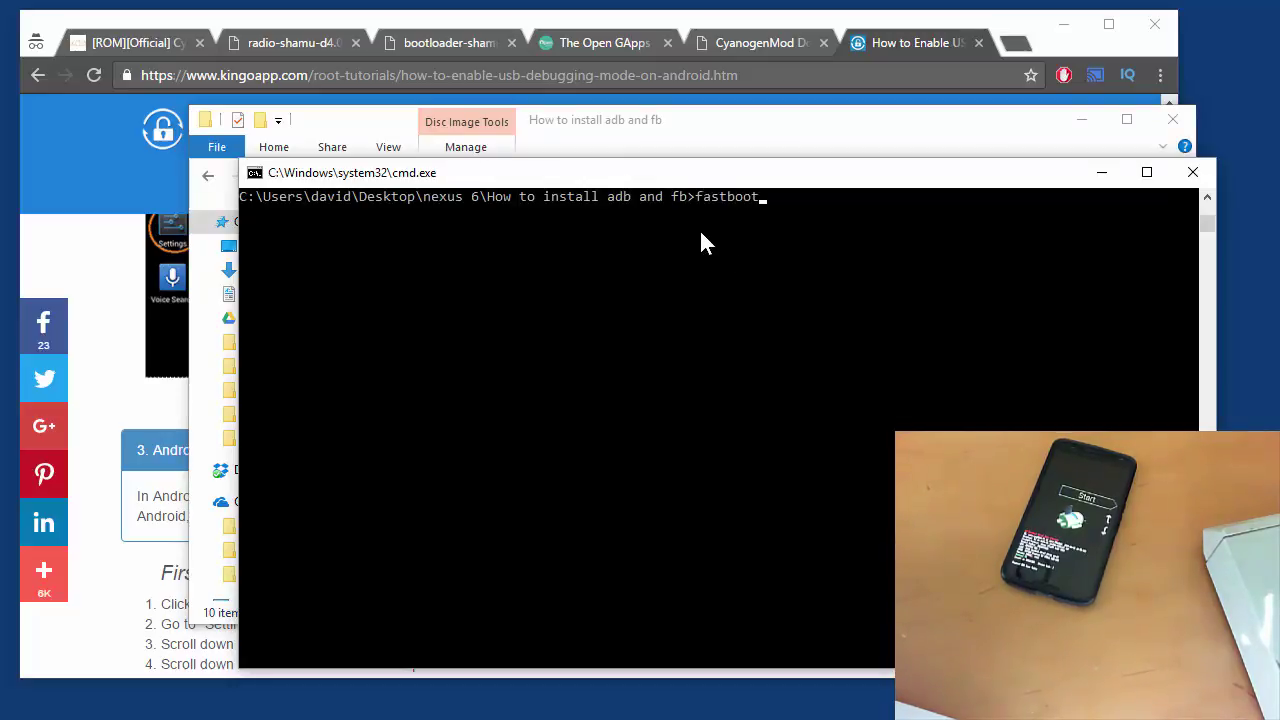
key(Return)
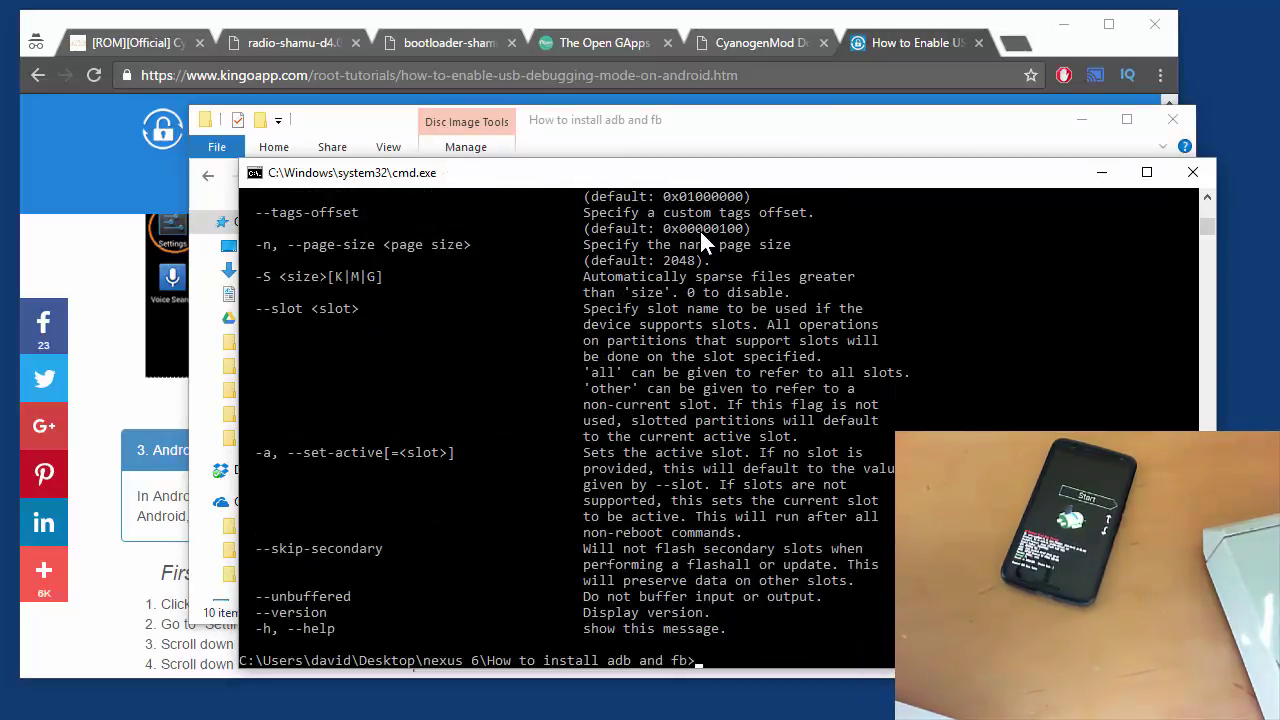
key(alt+F4)
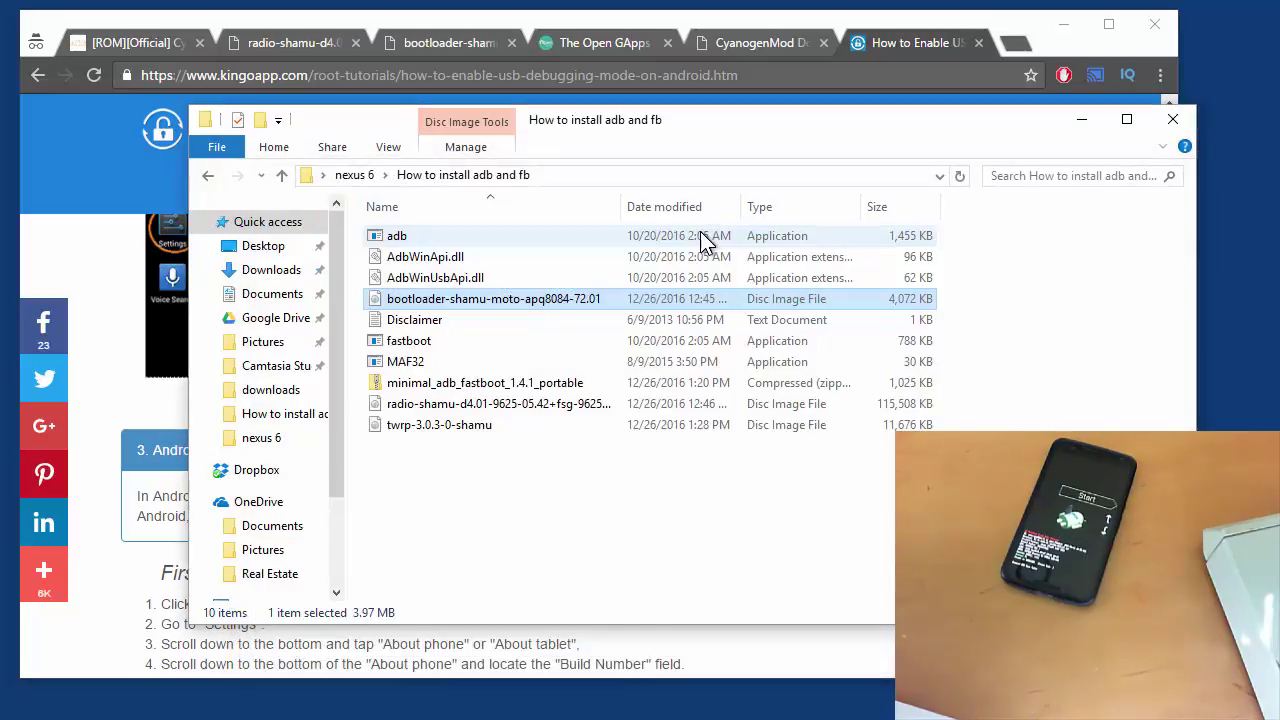
click(629, 509)
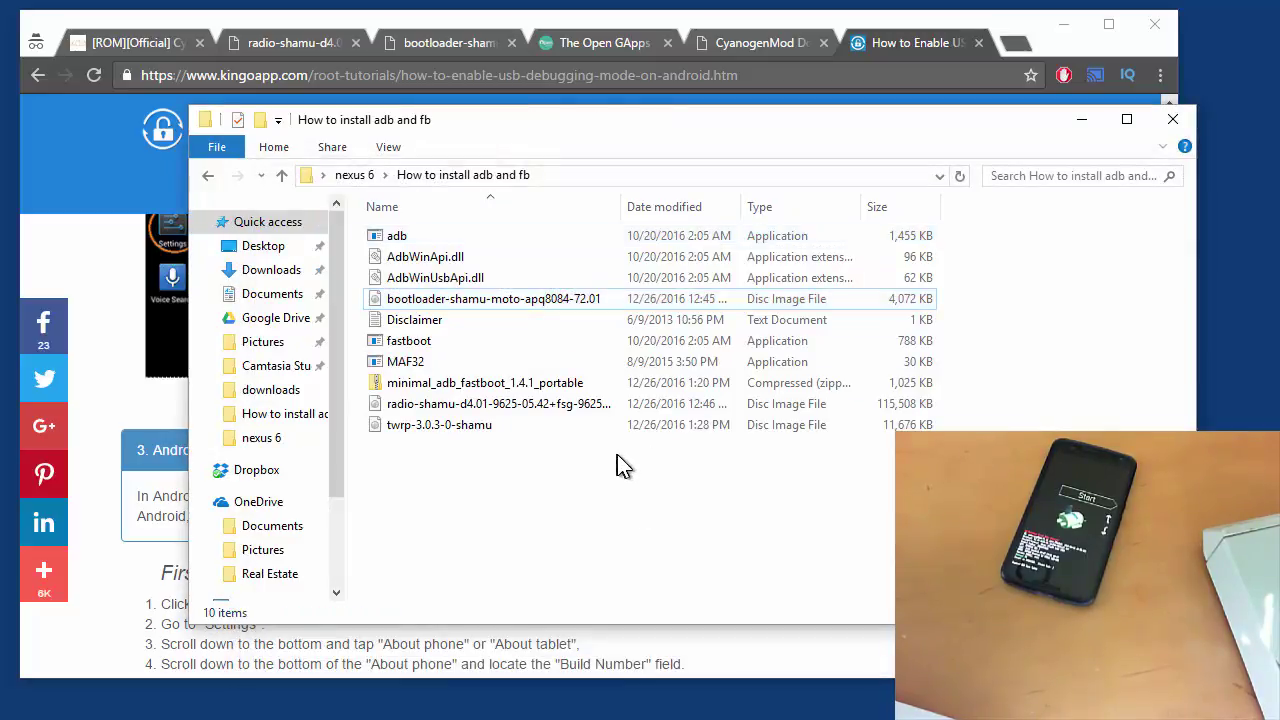
right_click(590, 463)
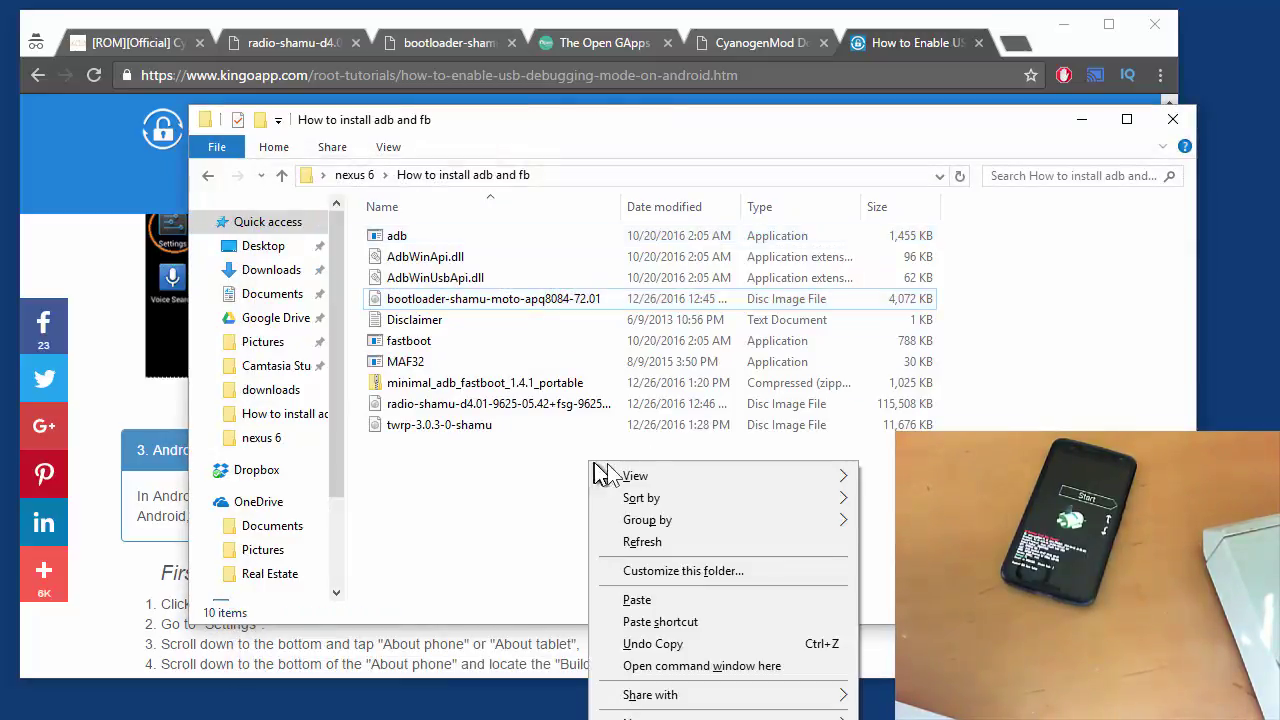
click(700, 666)
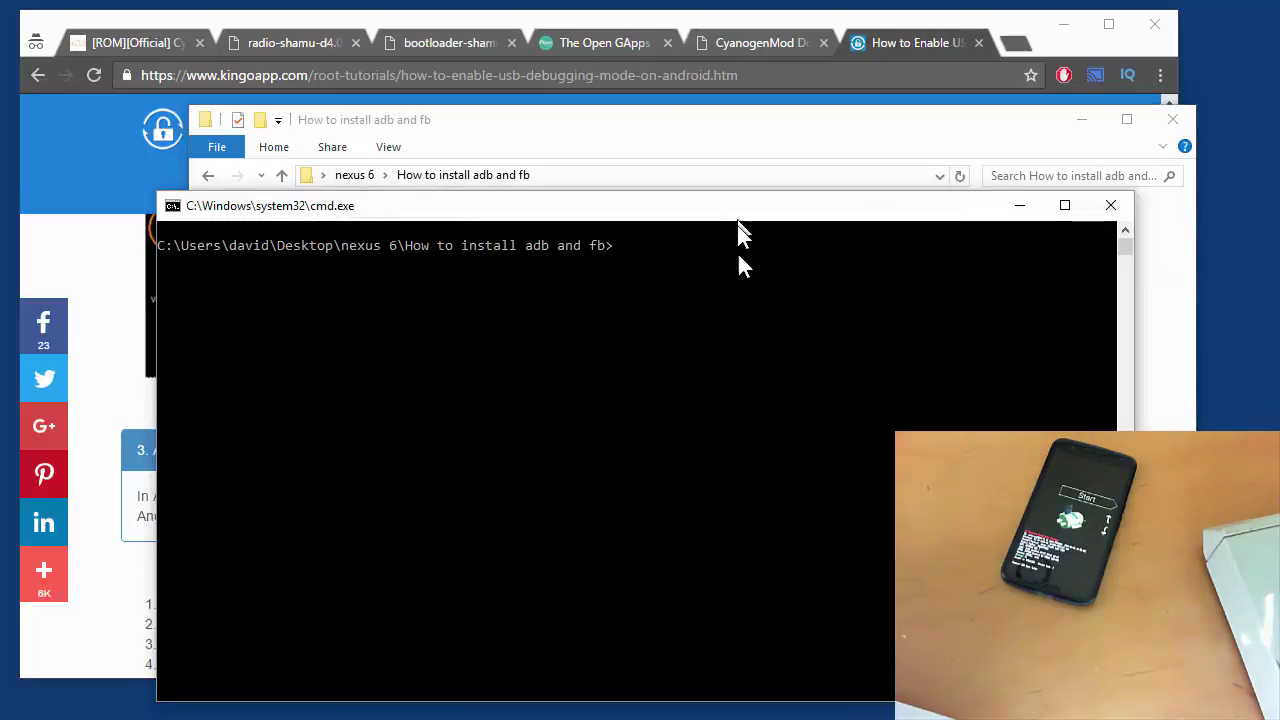
Run fastboot again and scroll through its printed list of commands and options
click(719, 288)
text(fastboot)
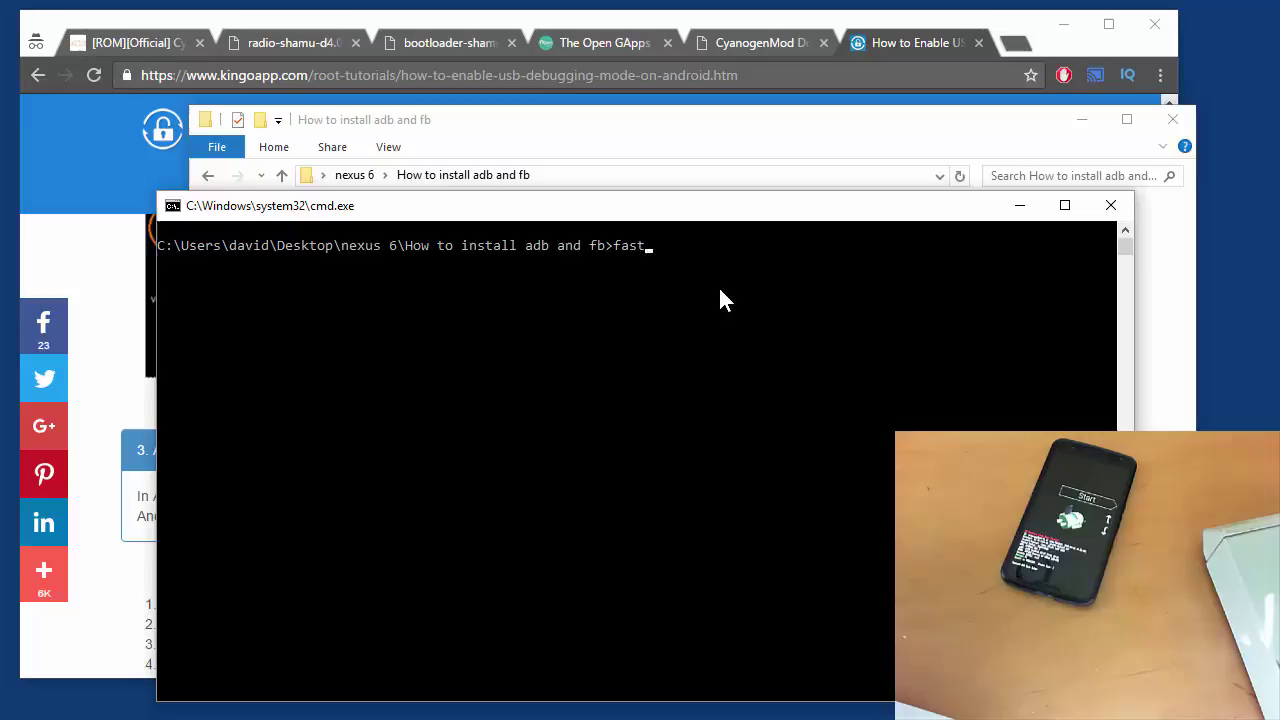
key(Return)
scroll(703, 351, up, 7)
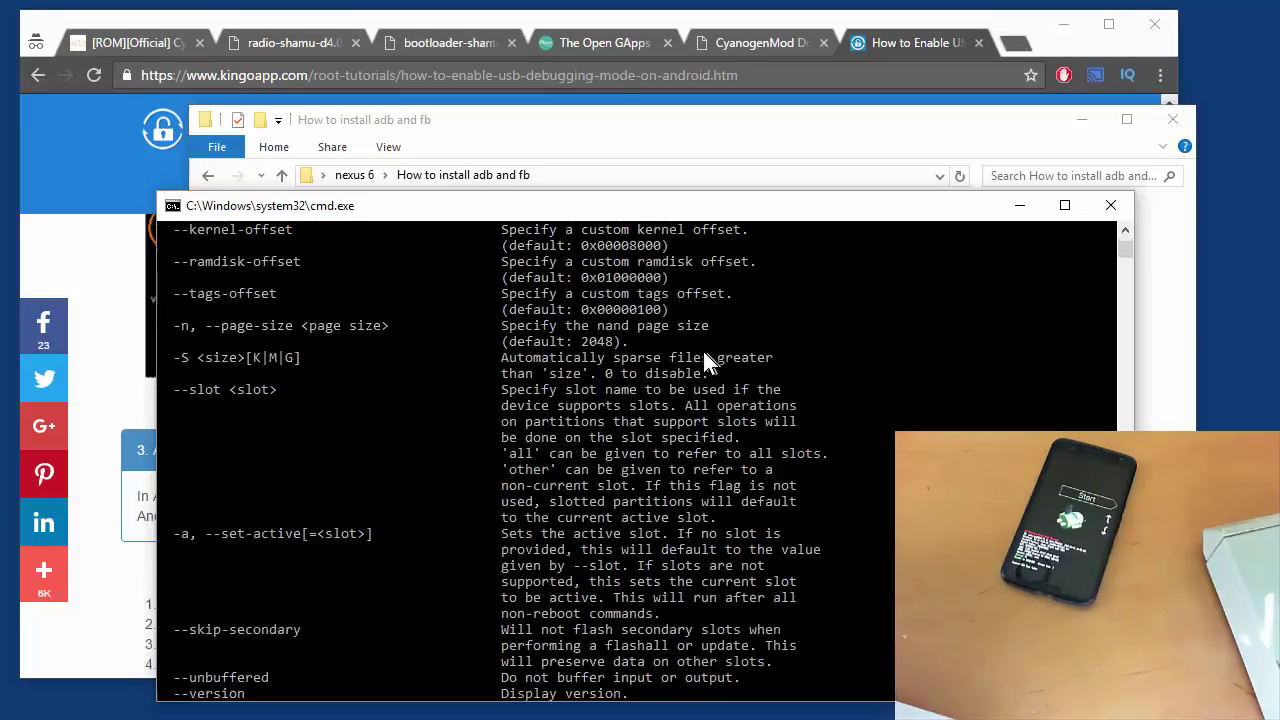
scroll(703, 347, up, 6)
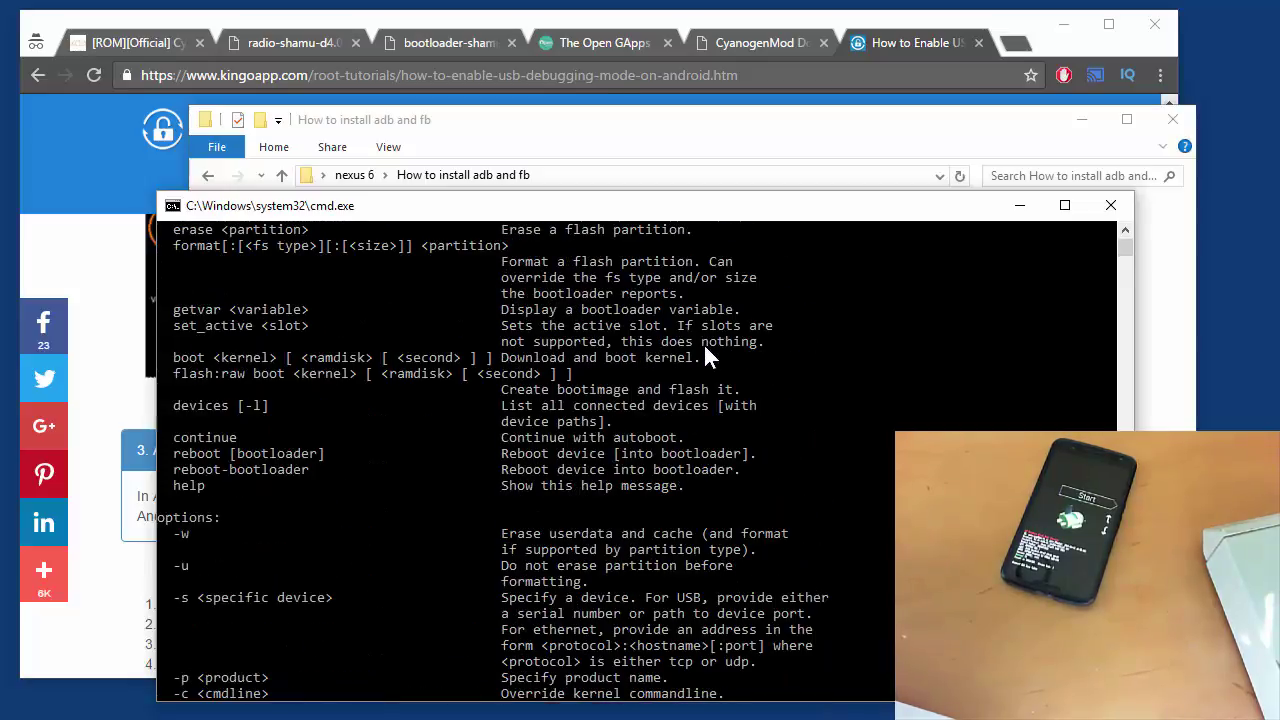
scroll(704, 344, up, 3)
scroll(433, 440, up, 5)
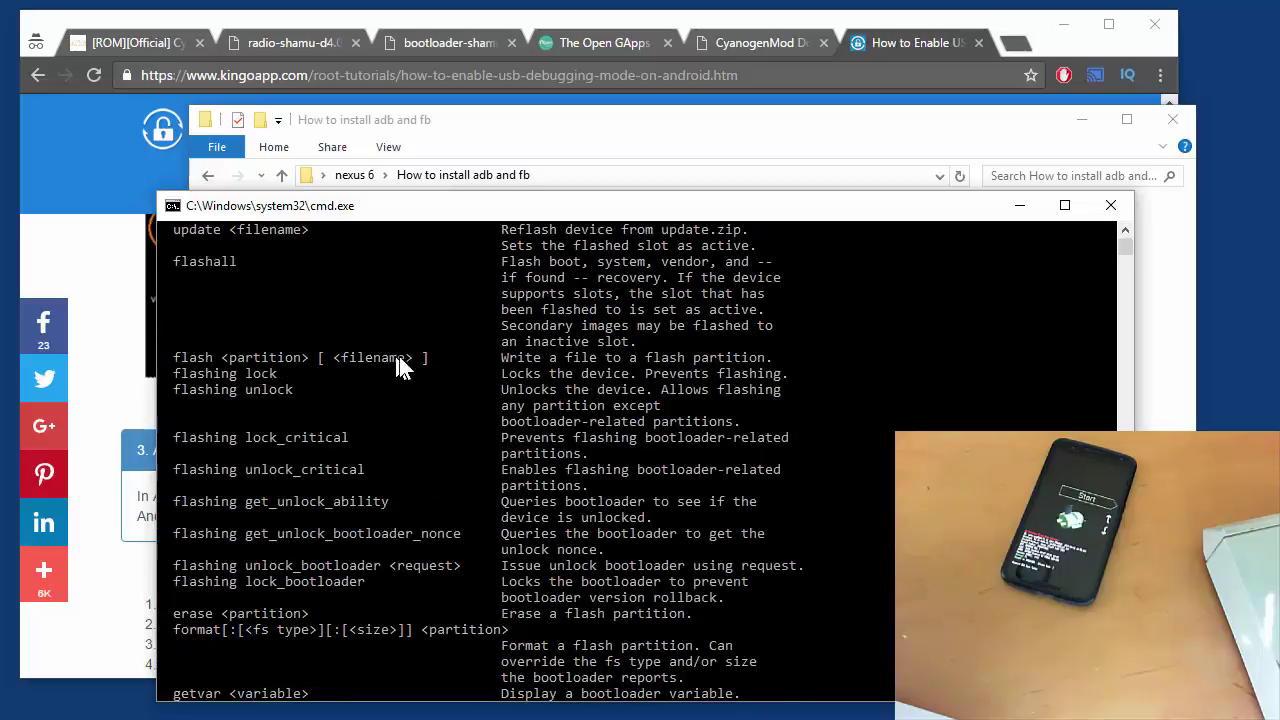
scroll(800, 425, down, 20)
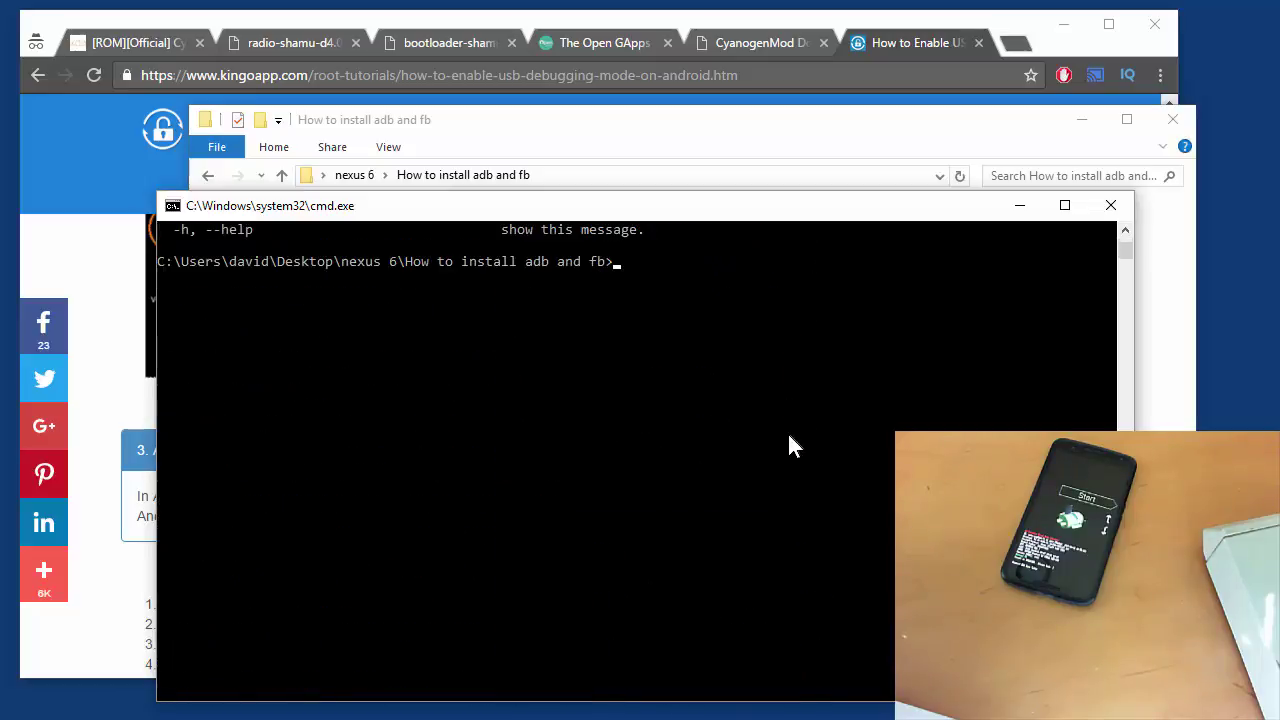
Run fastboot flash bootloader bootloader-shamu-moto-apq8084-72.01.img, using Tab to complete the file name
click(765, 452)
text(f)
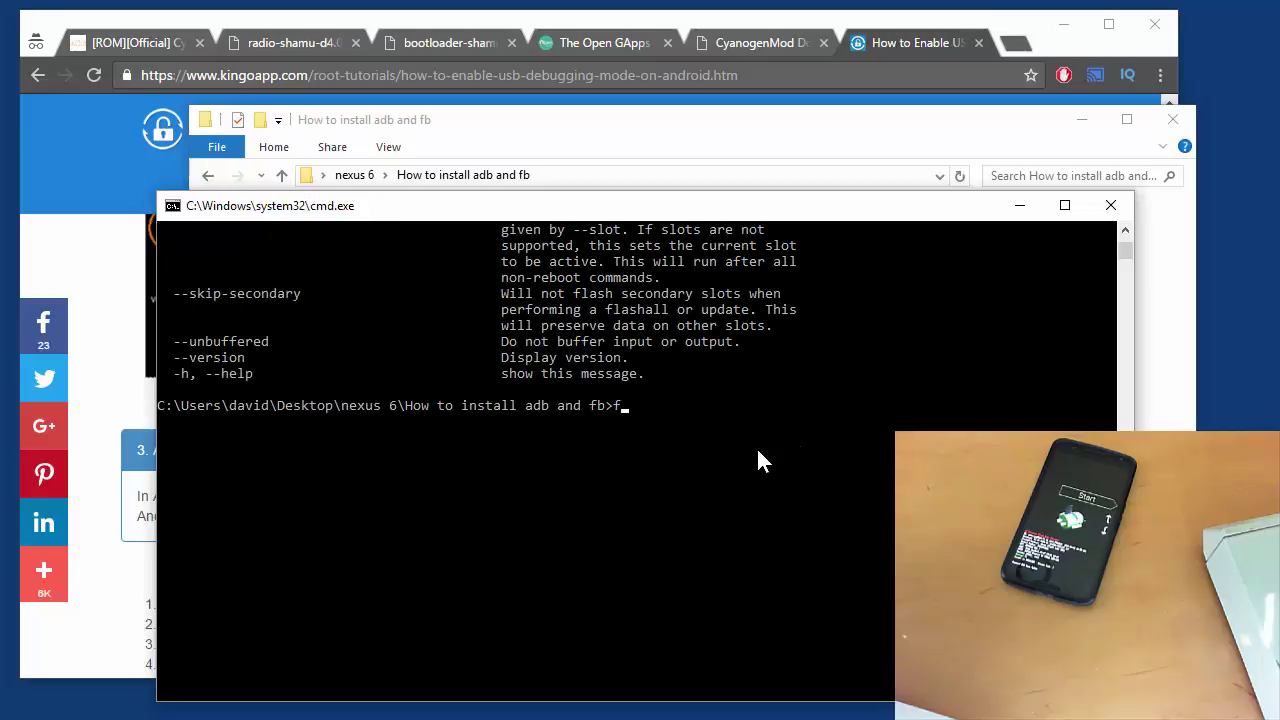
text(astboot flash bootloader)
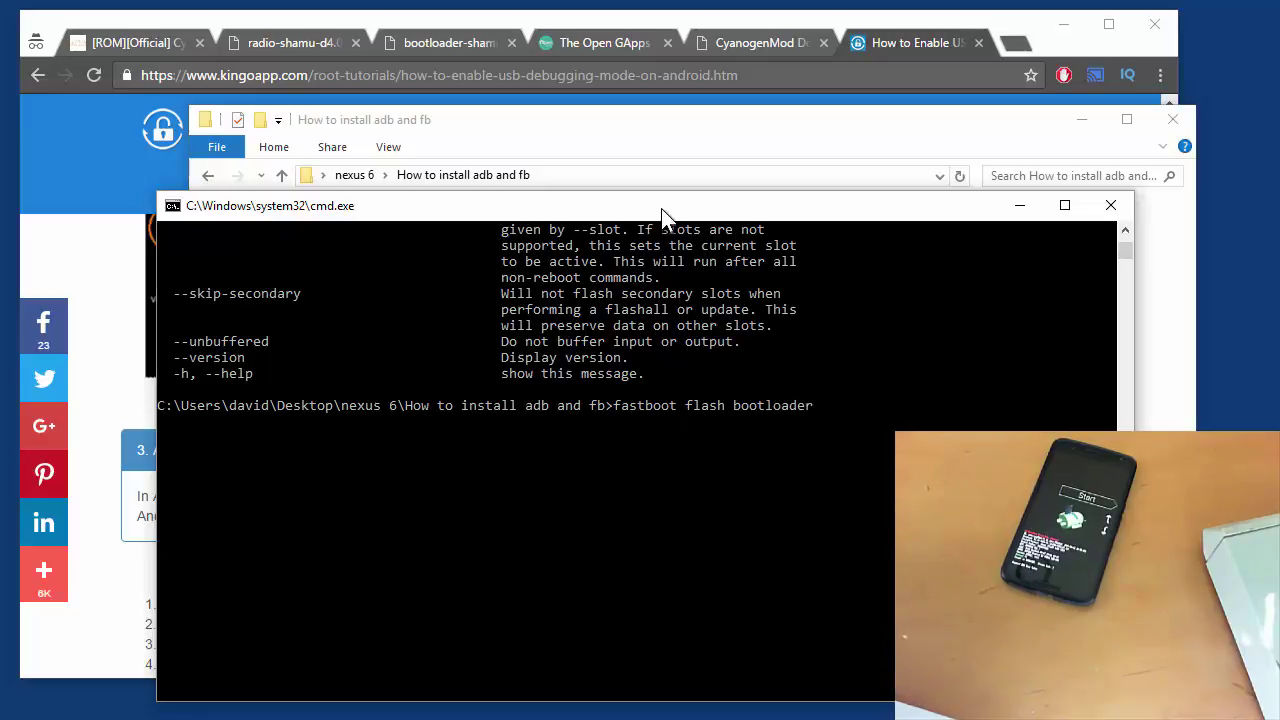
drag(662, 207, 680, 183)
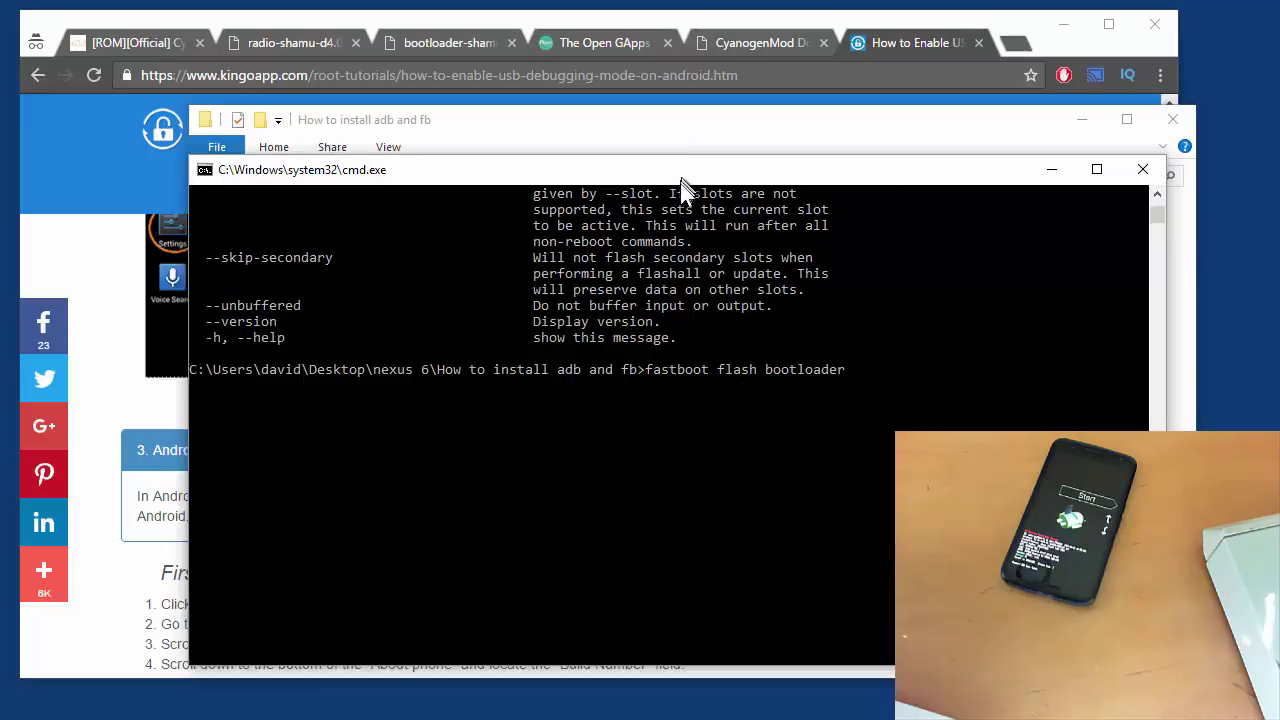
text(boot)
key(Tab)
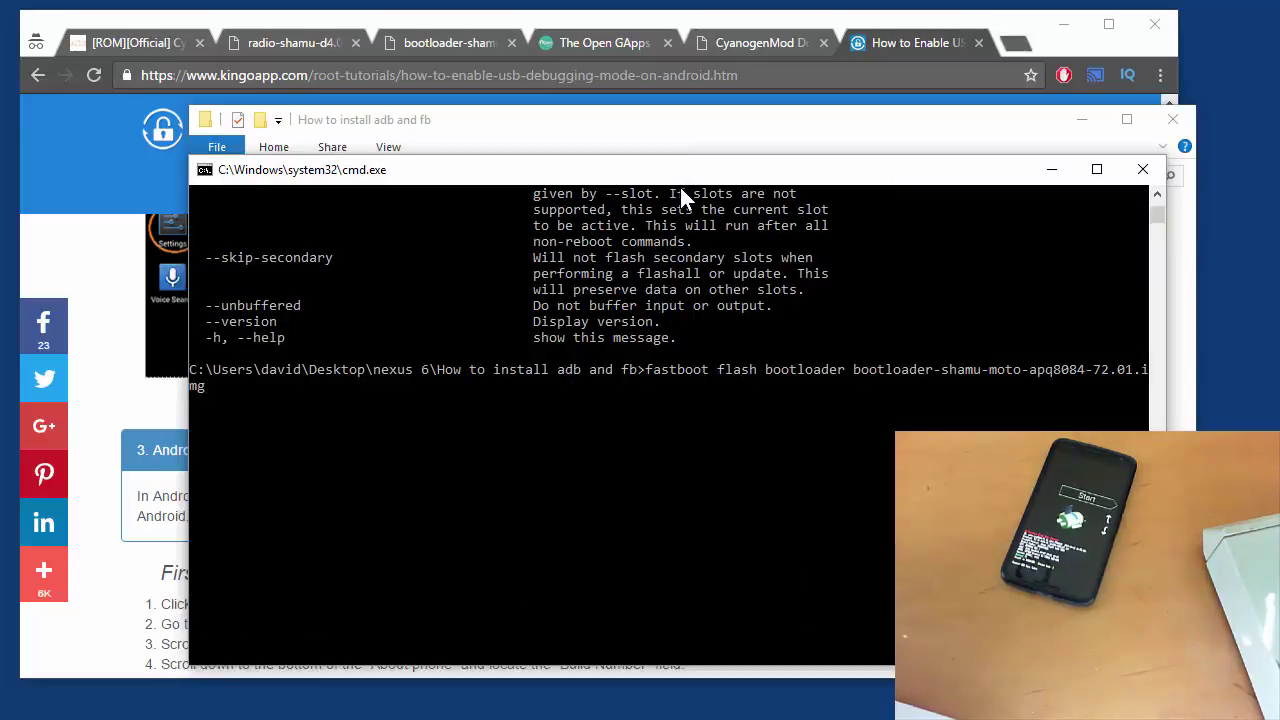
key(Return)
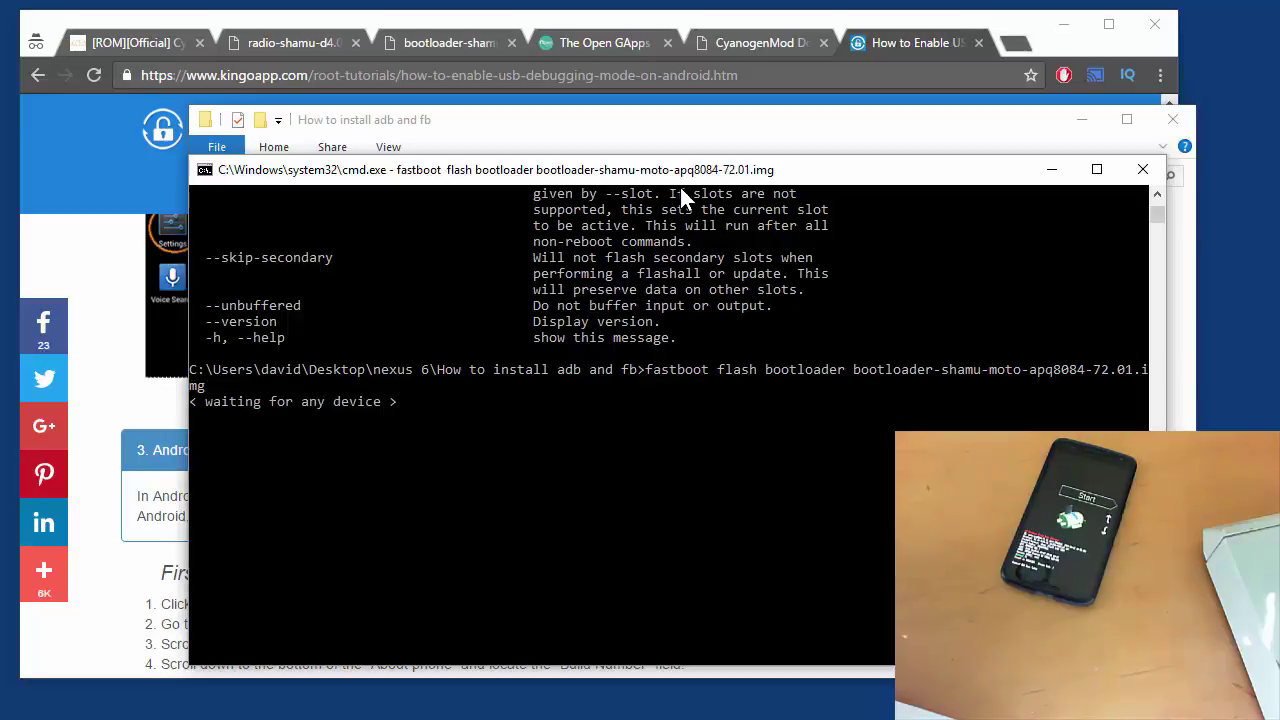